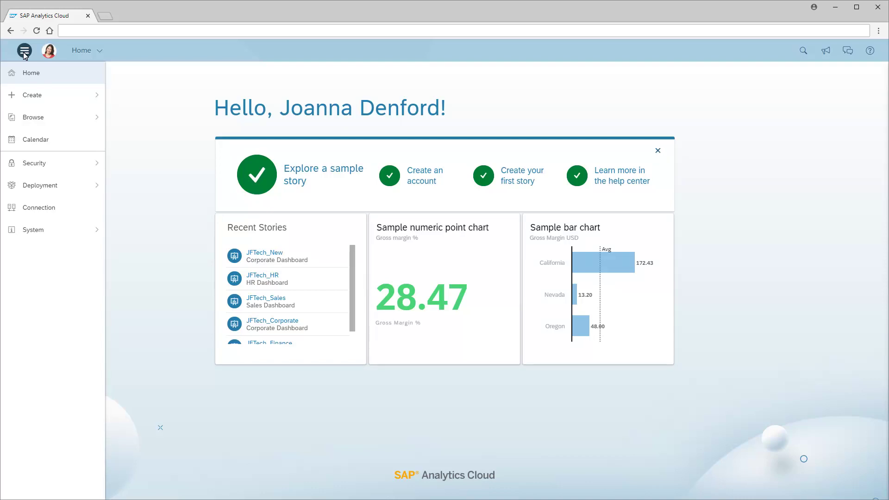
# - Start a new model that acquires its data from an SAP BW datasource
pyautogui.click(32, 97)
pyautogui.click(136, 141)
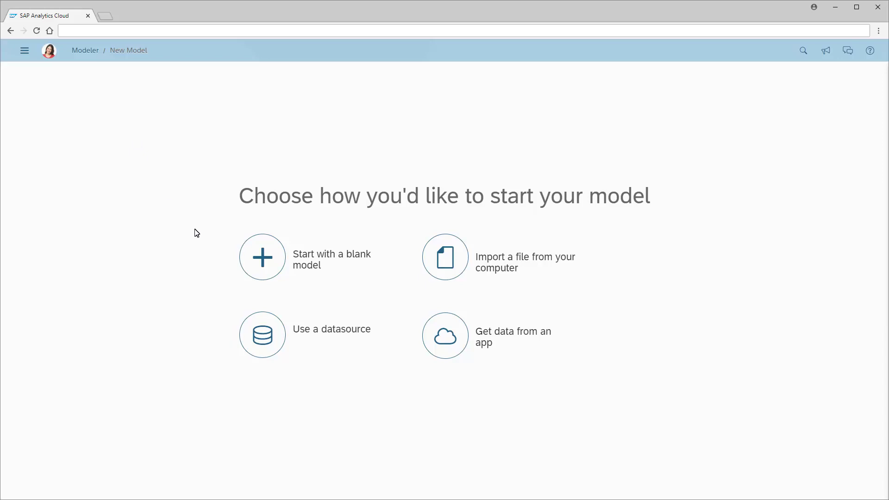
pyautogui.click(264, 336)
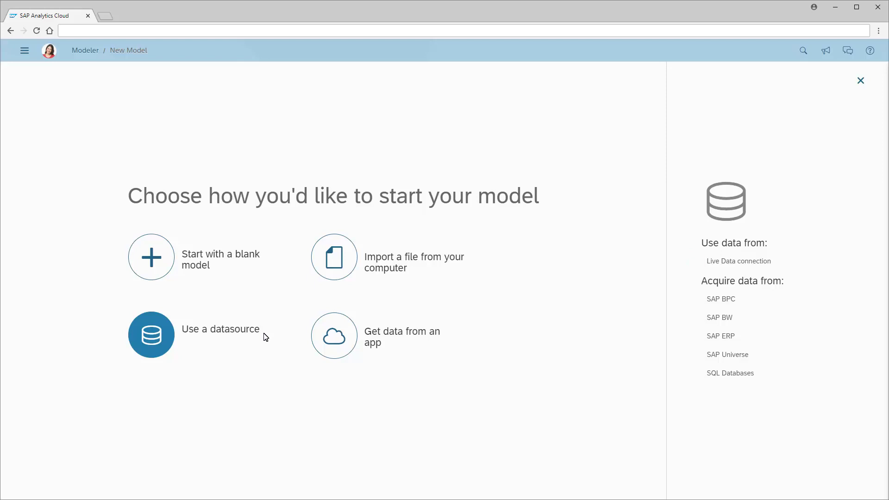
pyautogui.click(720, 318)
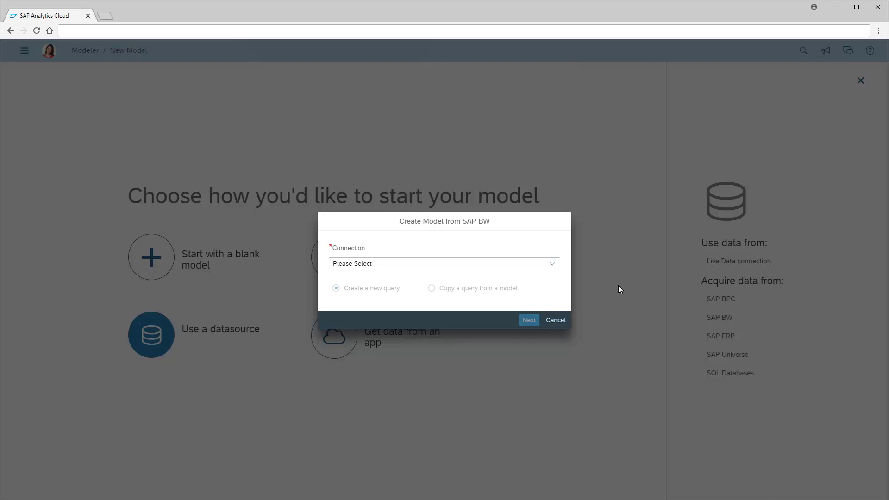
# - Start a new SAP BW connection named SAPBW with the application server dtf04.sap.corp
pyautogui.click(551, 264)
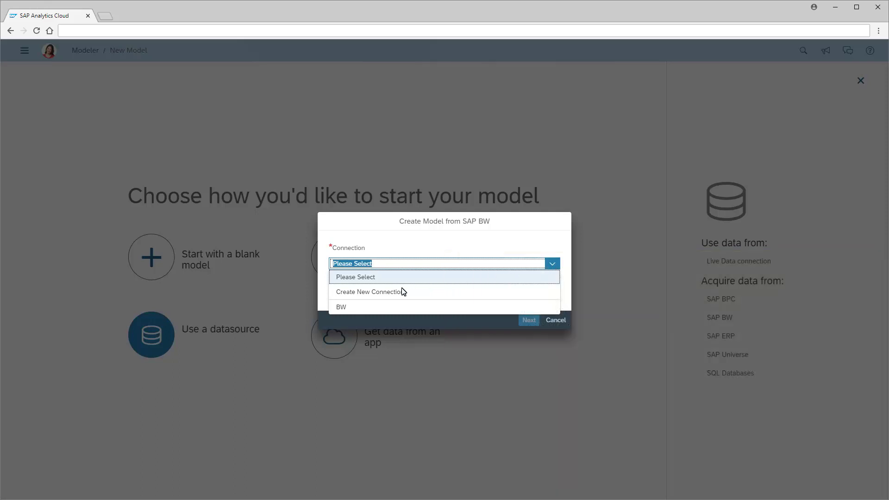
pyautogui.click(373, 295)
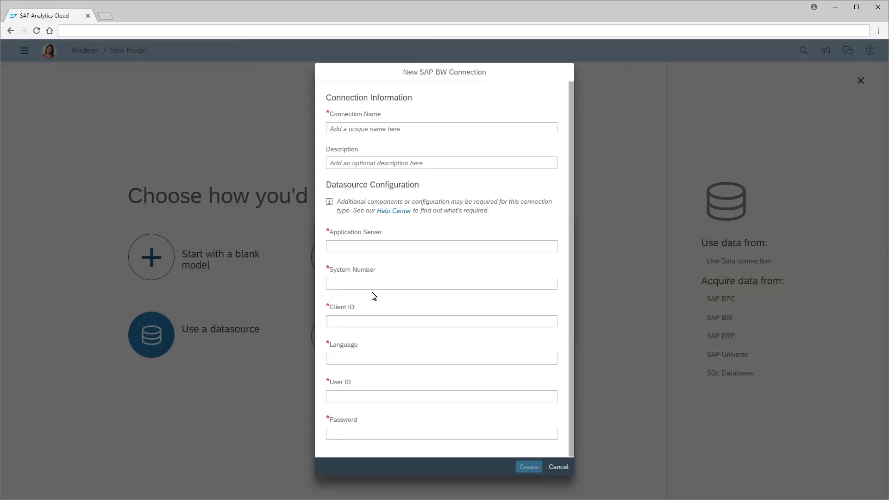
pyautogui.click(331, 133)
pyautogui.write('SAPBW')
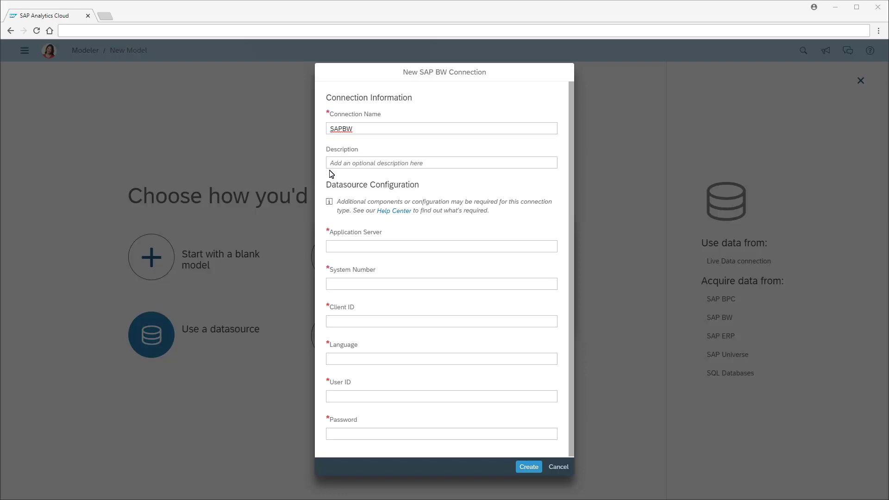
pyautogui.click(332, 247)
pyautogui.write('dtf04.sap.corp')
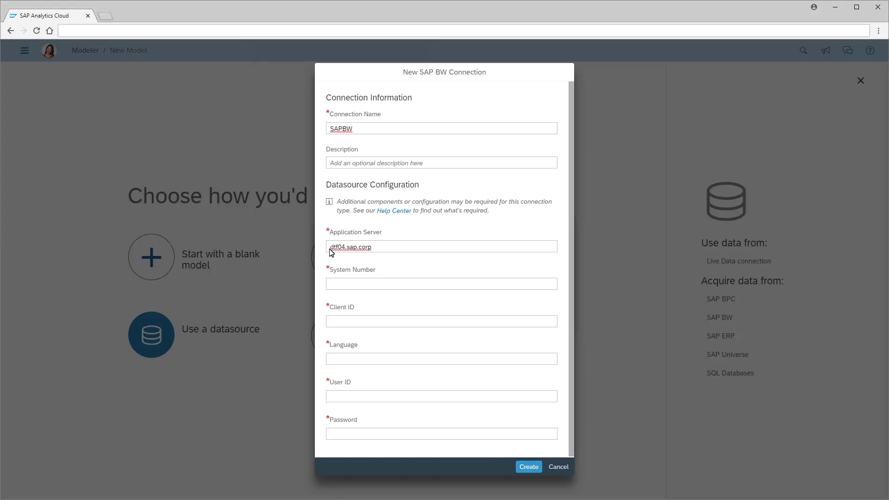
# - Set the connection's system number to 00, client ID to C07 and language to EN
pyautogui.click(331, 288)
pyautogui.write('00')
pyautogui.click(330, 322)
pyautogui.write('C07')
pyautogui.click(328, 361)
pyautogui.write('EN')
# - Enter the user ID and account password for the SAP BW connection and create it
pyautogui.click(330, 398)
pyautogui.write('Joanna')
pyautogui.click(331, 433)
pyautogui.write('********')
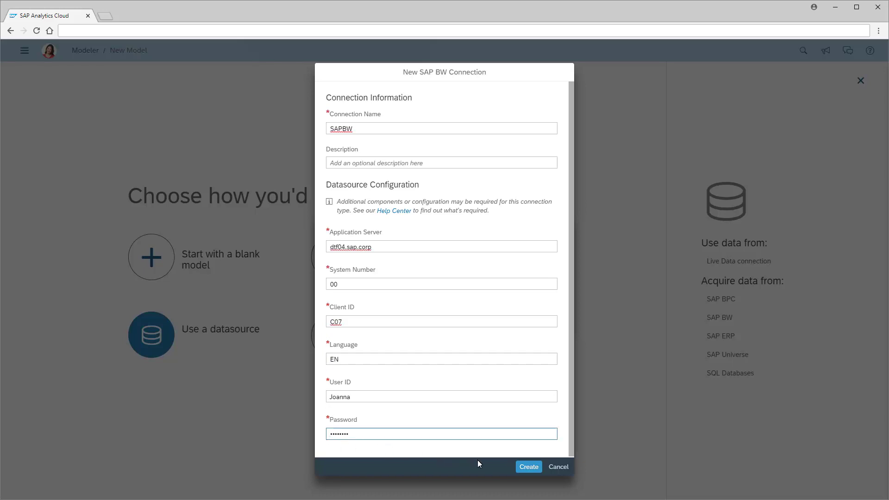
pyautogui.click(532, 469)
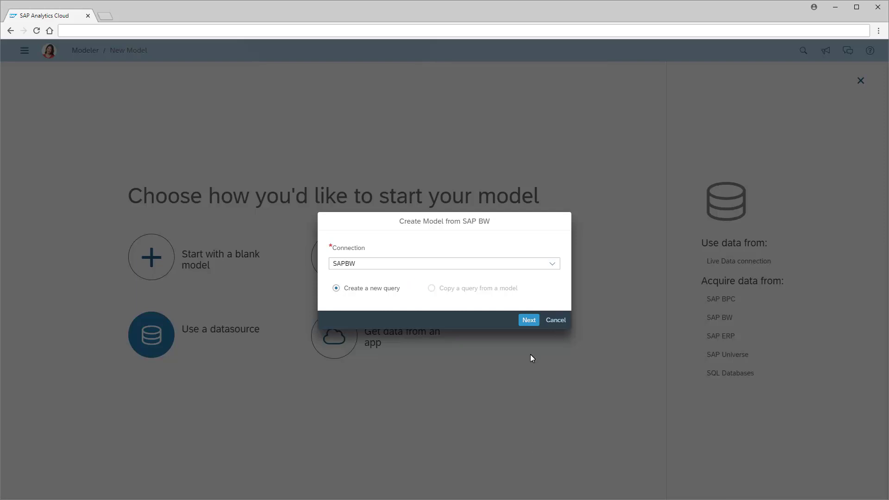
# - Set up a new query named BWQuery, searching for Variable and choosing "Query - Variable Hierarchy Node Mult Opt and Fixed Values" as its source
pyautogui.click(529, 320)
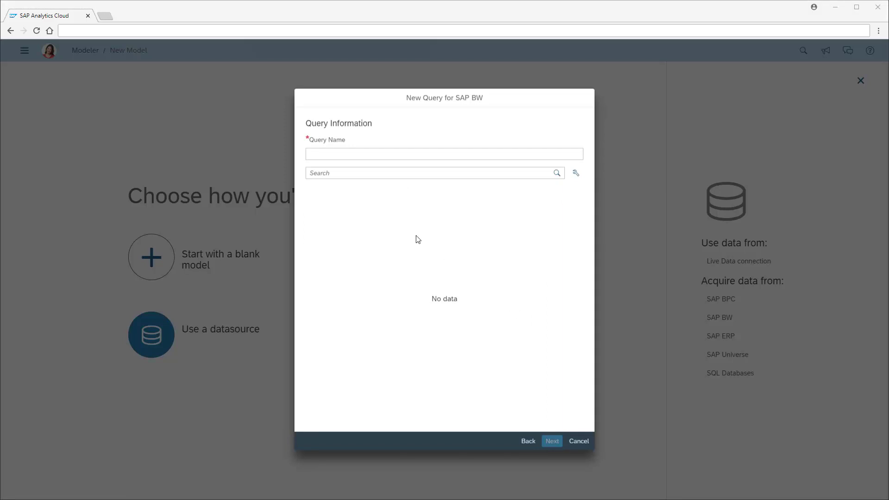
pyautogui.click(310, 158)
pyautogui.write('BWQuery')
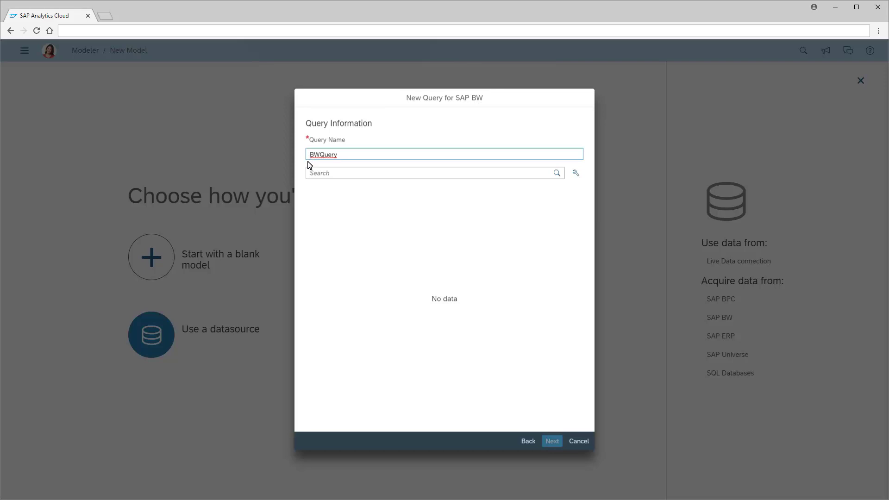
pyautogui.click(310, 174)
pyautogui.write('Variable')
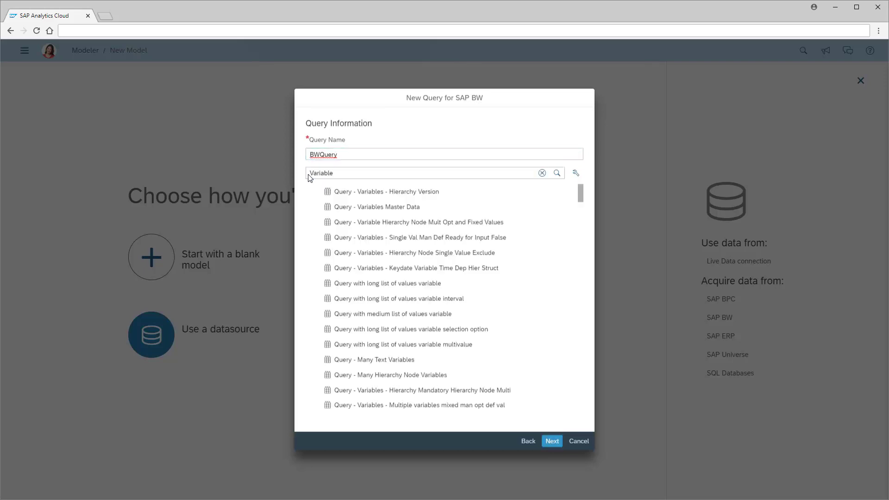
pyautogui.click(411, 222)
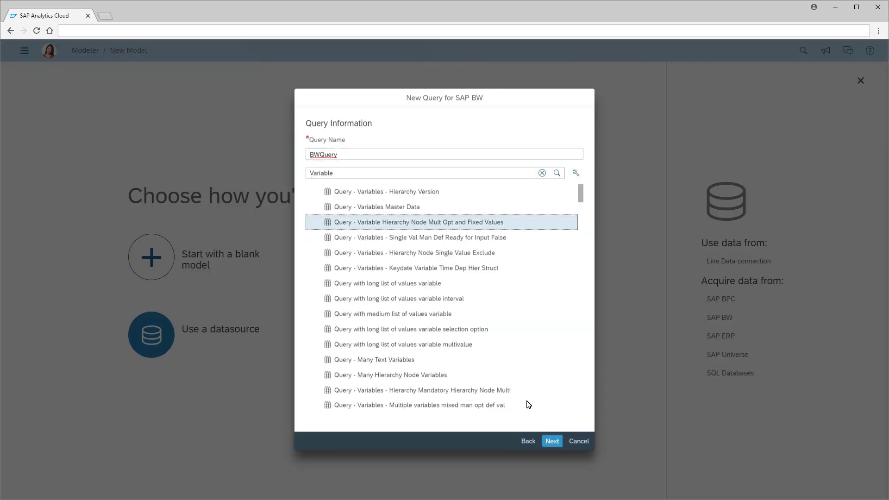
pyautogui.click(552, 441)
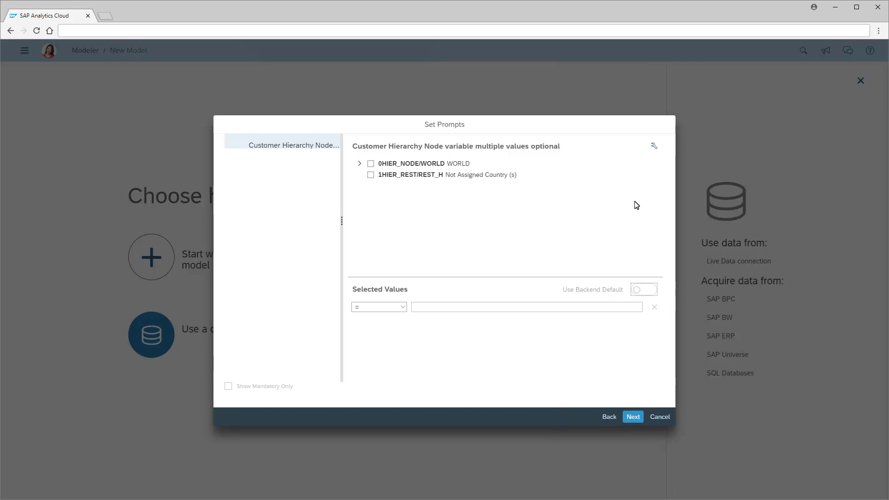
# - Set the customer hierarchy node prompt to the ASIA_PAC and MIDDLE_EAST nodes under WORLD
pyautogui.click(654, 146)
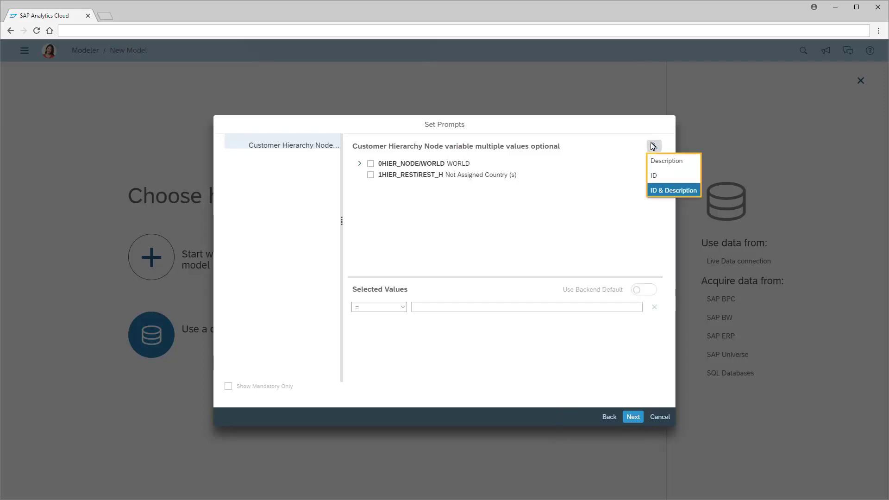
pyautogui.click(653, 146)
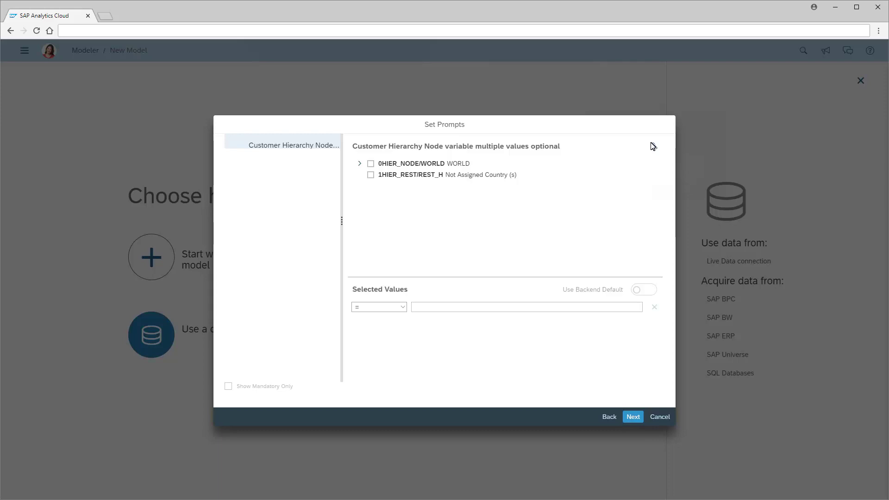
pyautogui.click(359, 163)
pyautogui.click(379, 197)
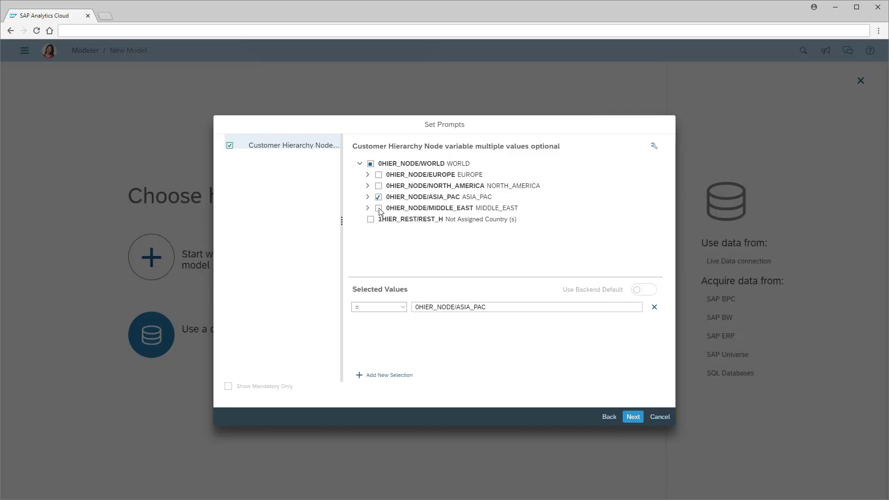
pyautogui.click(379, 208)
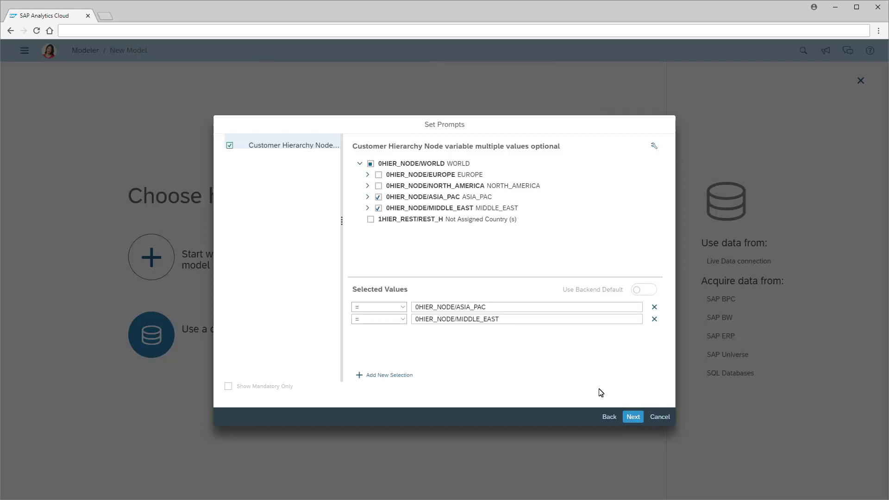
pyautogui.click(633, 416)
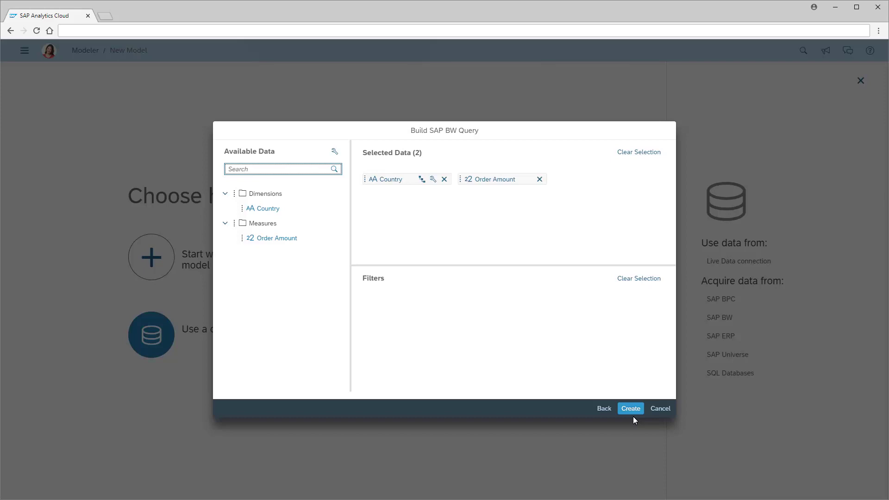
# - Create the query with Country on its default hierarchy and Order Amount, and open the BWQuery draft data
pyautogui.click(421, 180)
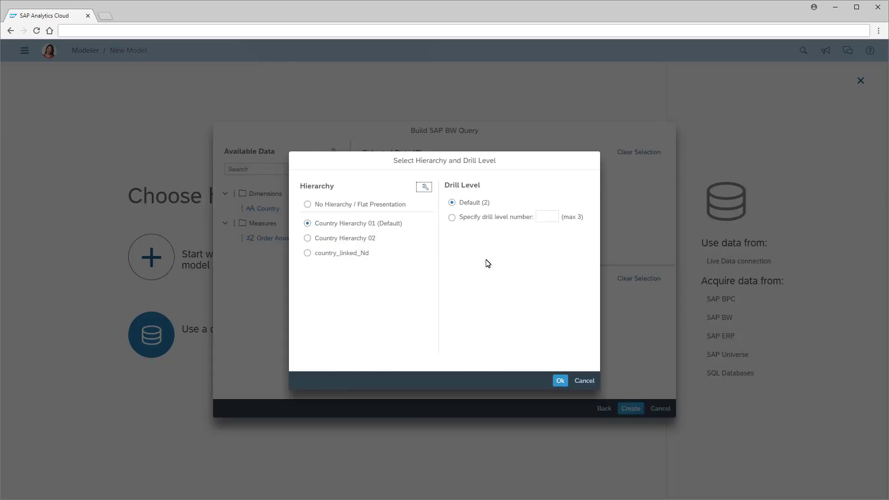
pyautogui.click(584, 382)
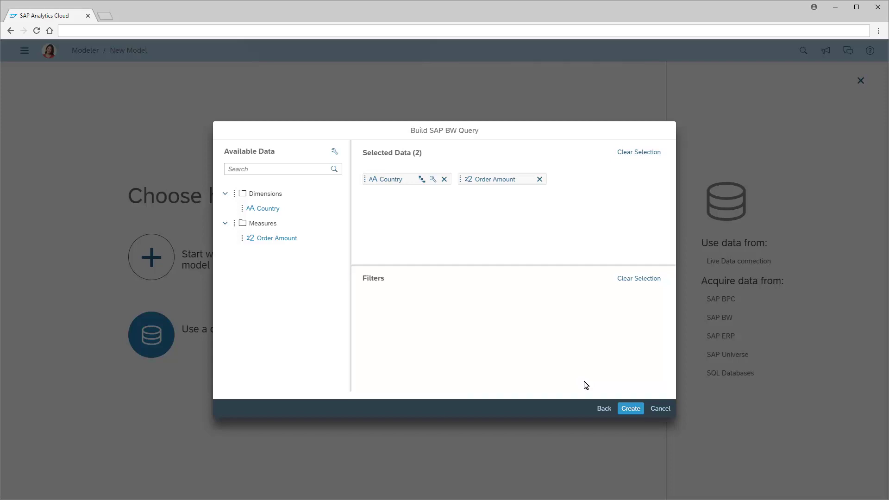
pyautogui.click(630, 409)
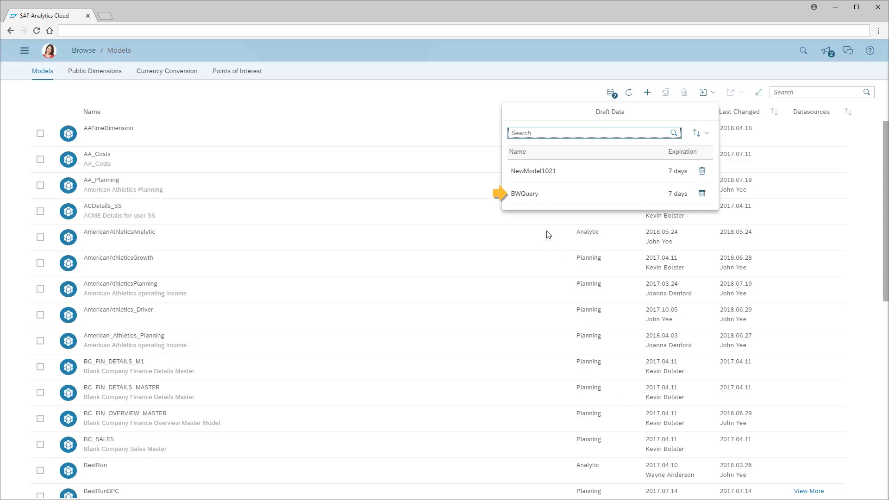
pyautogui.click(525, 194)
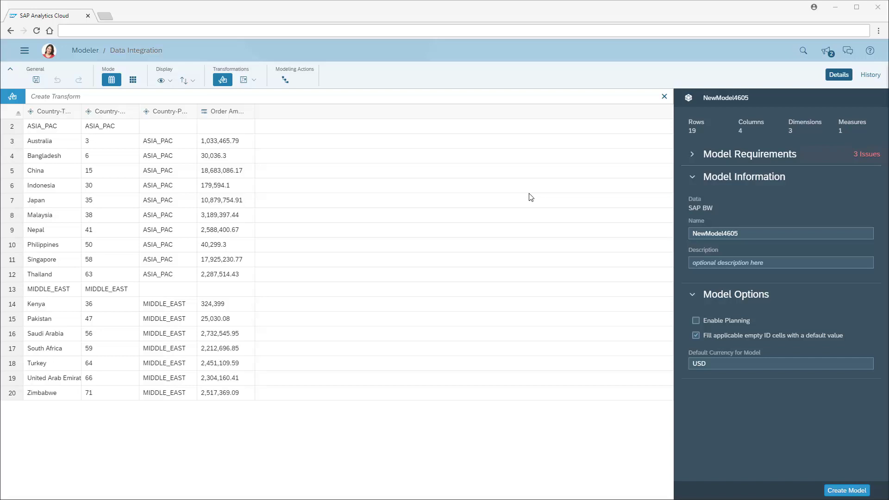